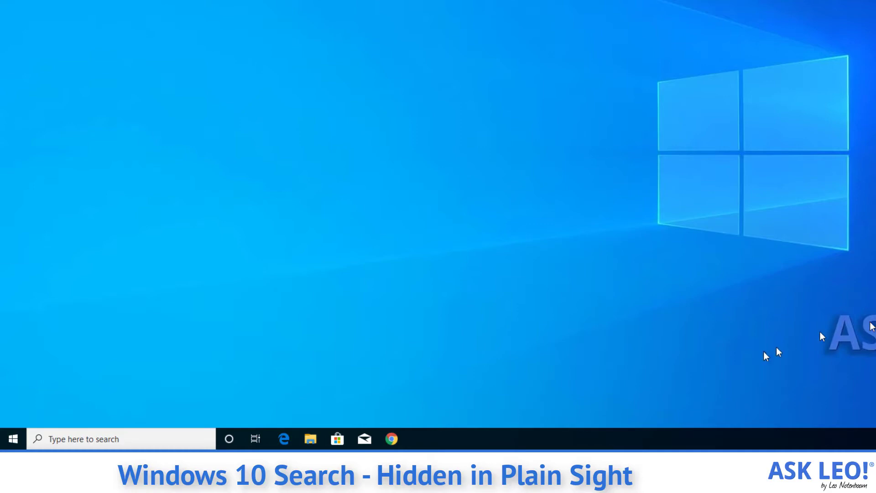
Search from Start for cmd, then clear it and search for office instead
click(10, 438)
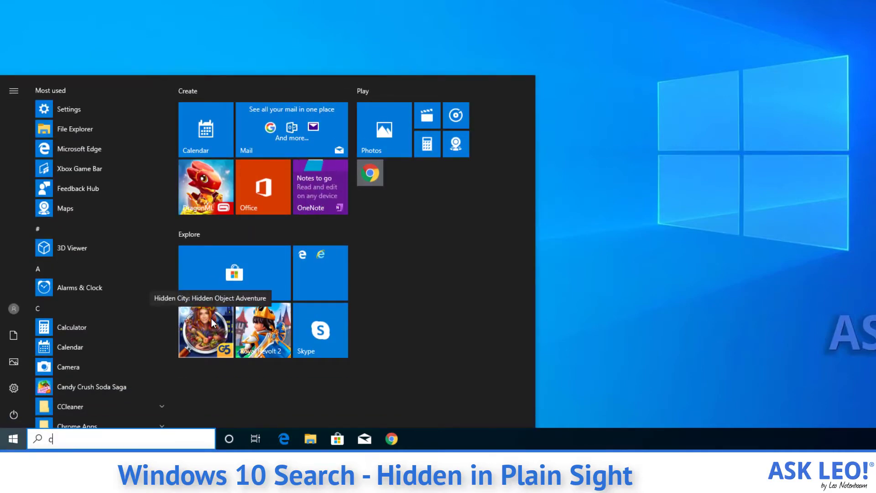
text(cmd)
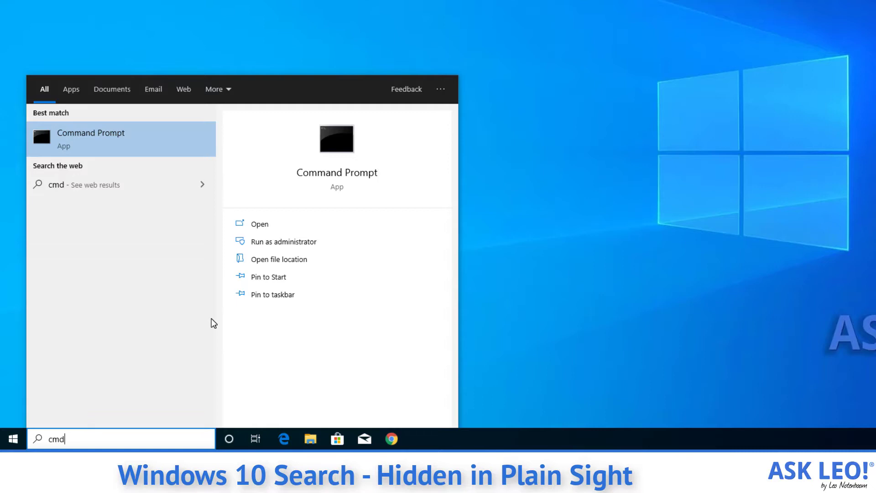
key(BackSpace)
key(BackSpace)
key(BackSpace)
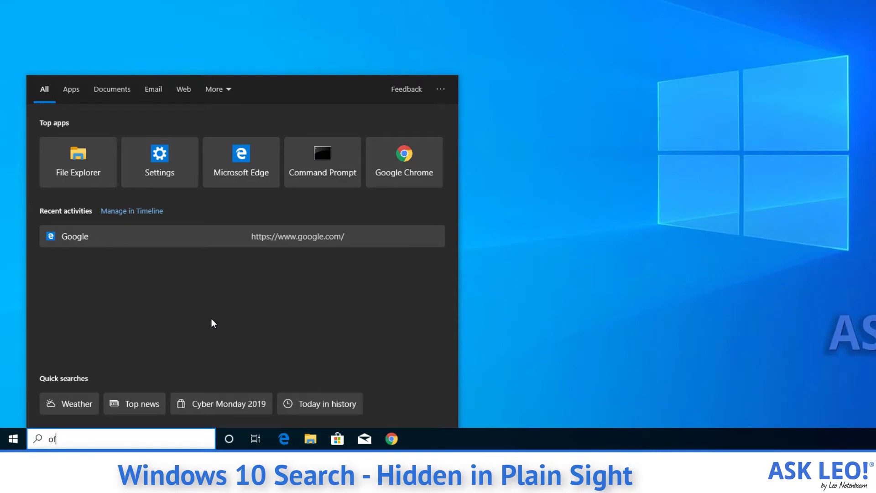
text(office)
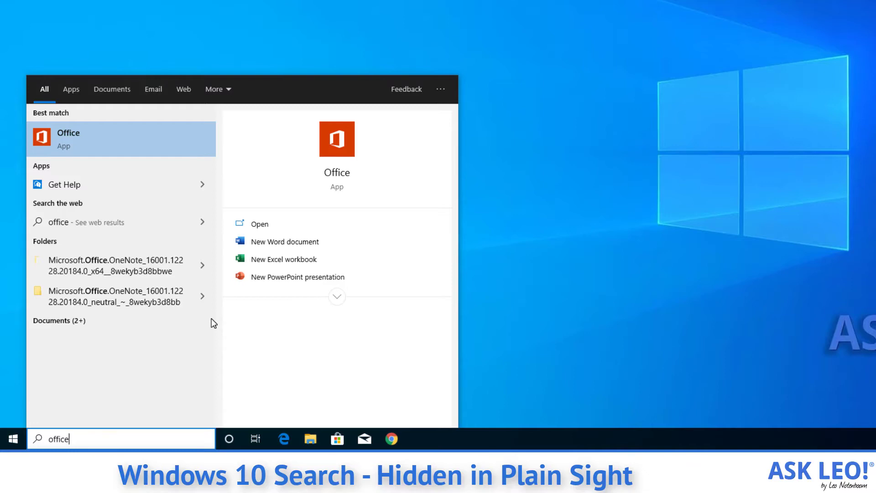
Clear the office search and look up internetsa to find the InternetSafety-v4-Free PDF
key(Escape)
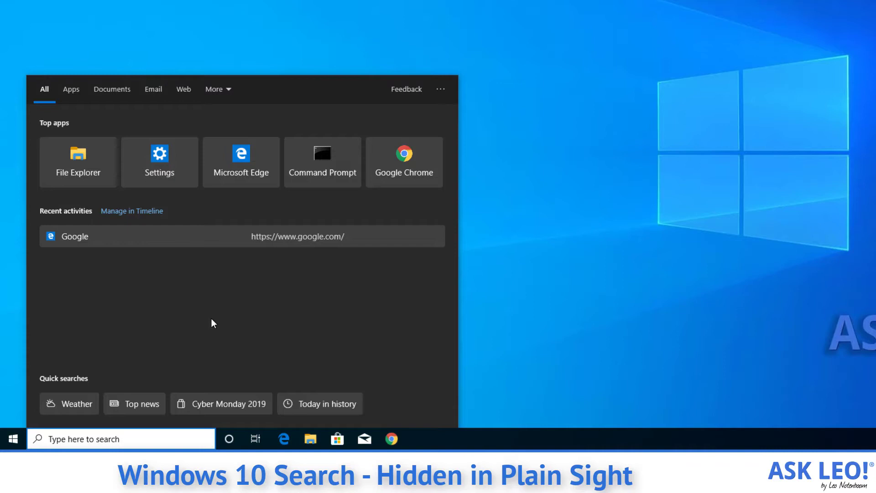
text(inter)
text(netsa)
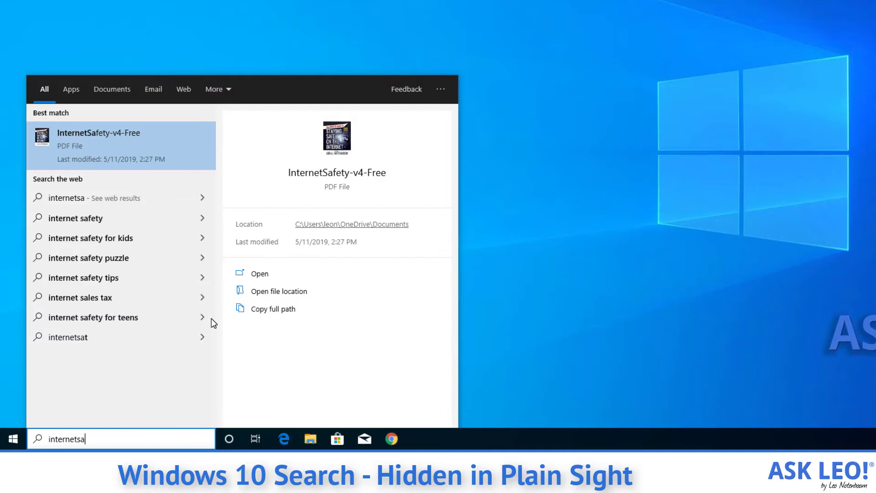
Dismiss the search results, then start a new basketball search from Start
click(497, 171)
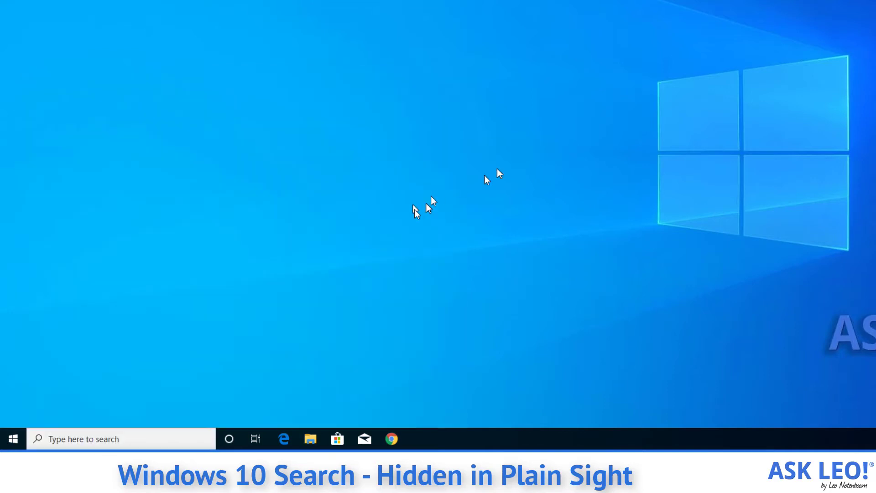
click(12, 438)
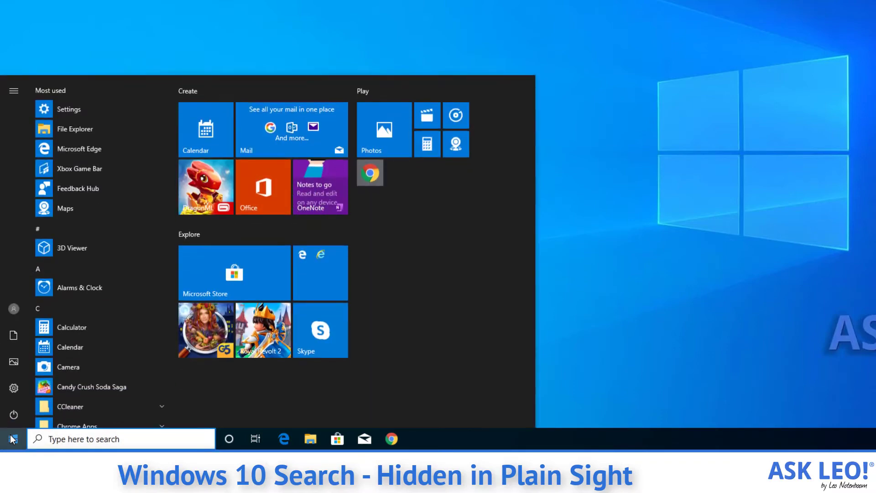
text(bask)
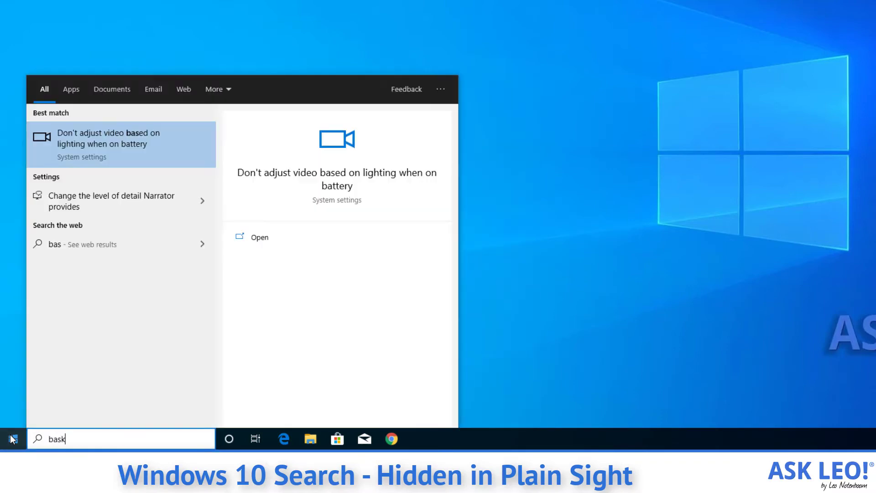
text(etball)
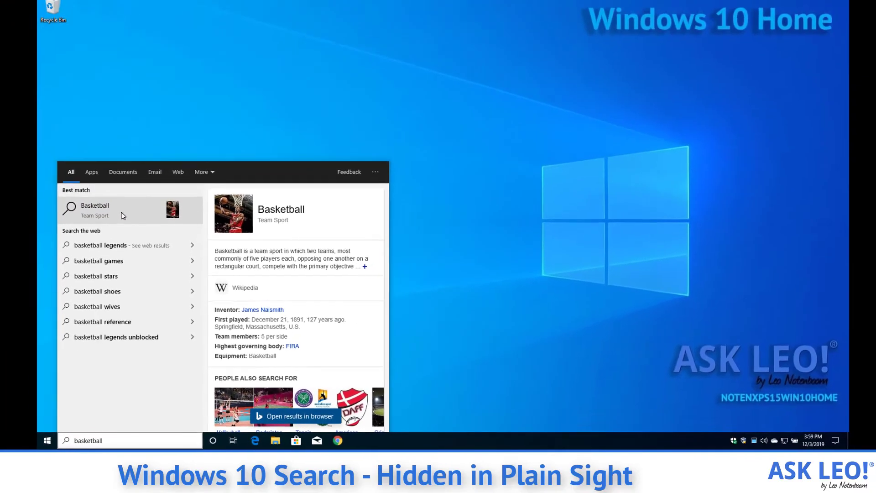
Open the Basketball best match as Bing web results in Edge
click(122, 215)
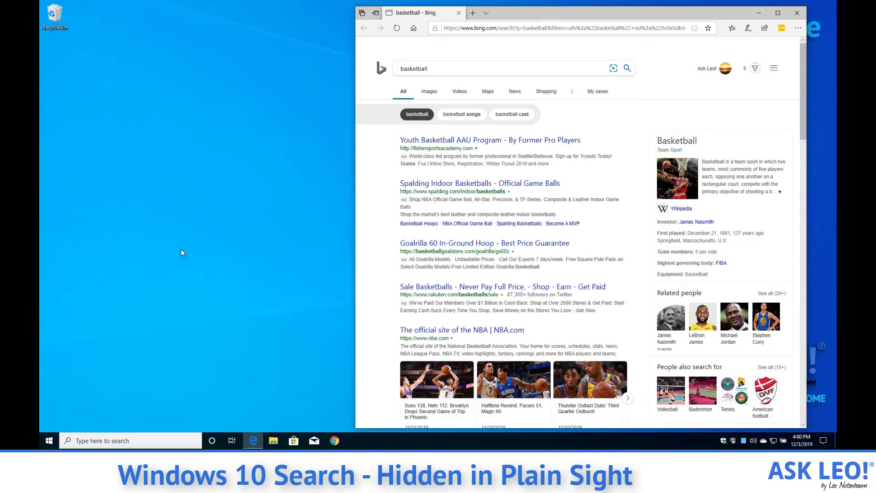
Close the Edge basketball results with Alt+F4 and bring up the Start menu
key(alt+F4)
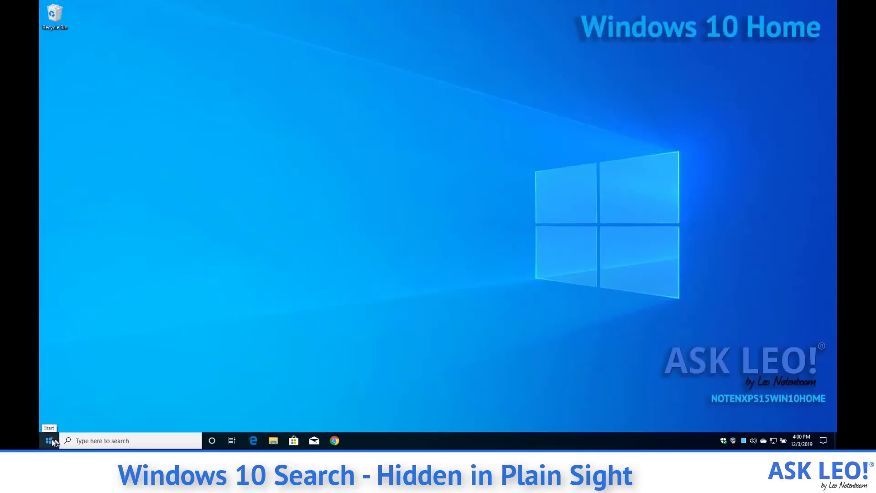
click(51, 439)
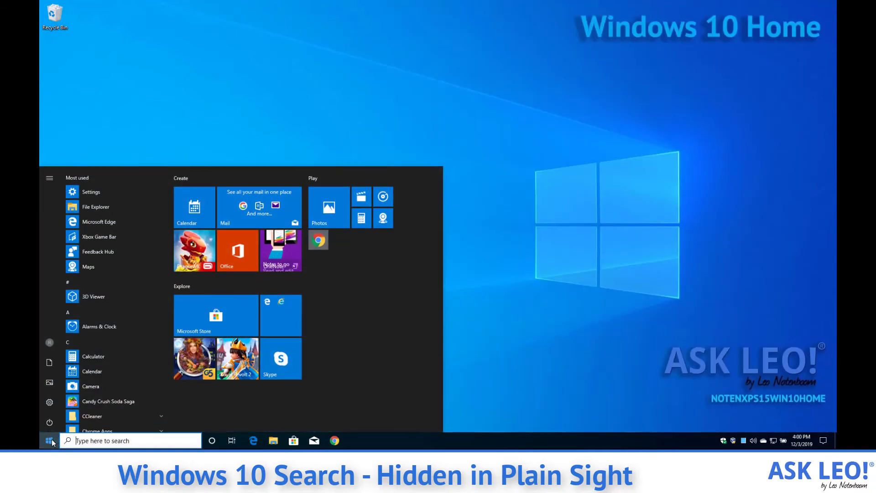